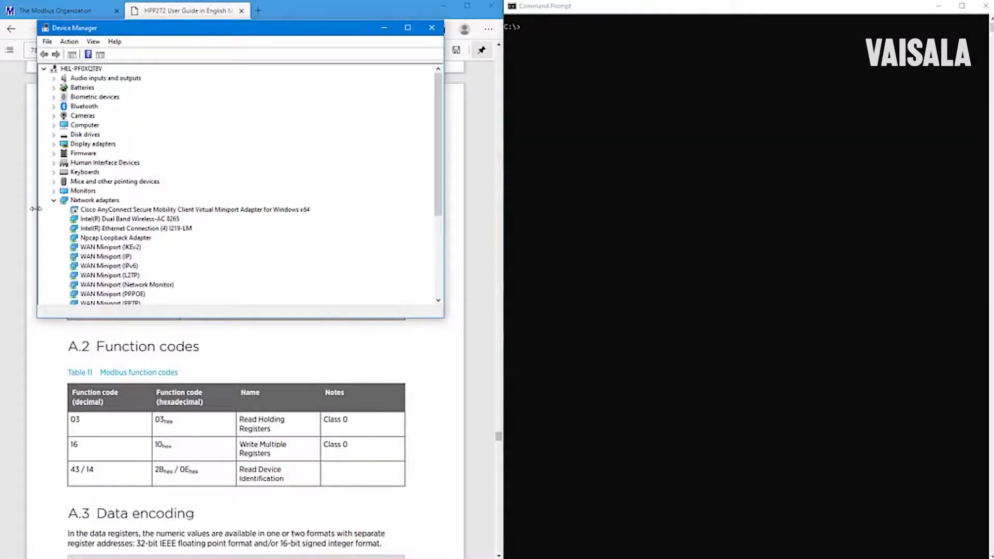
Step: Collapse Network adapters and expand Ports (COM & LPT) to reveal the Vaisala USB Device on COM11
left_click(54, 202)
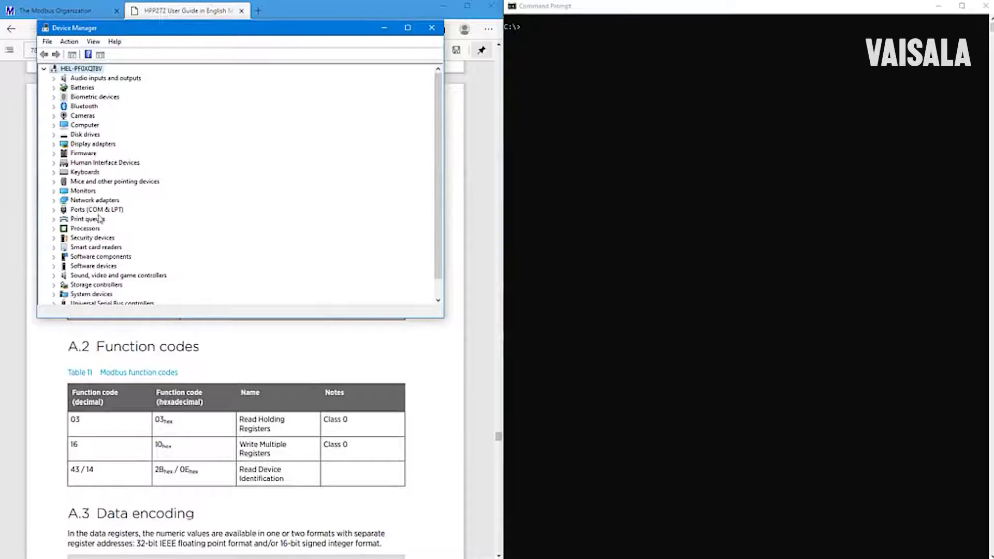
left_click(53, 209)
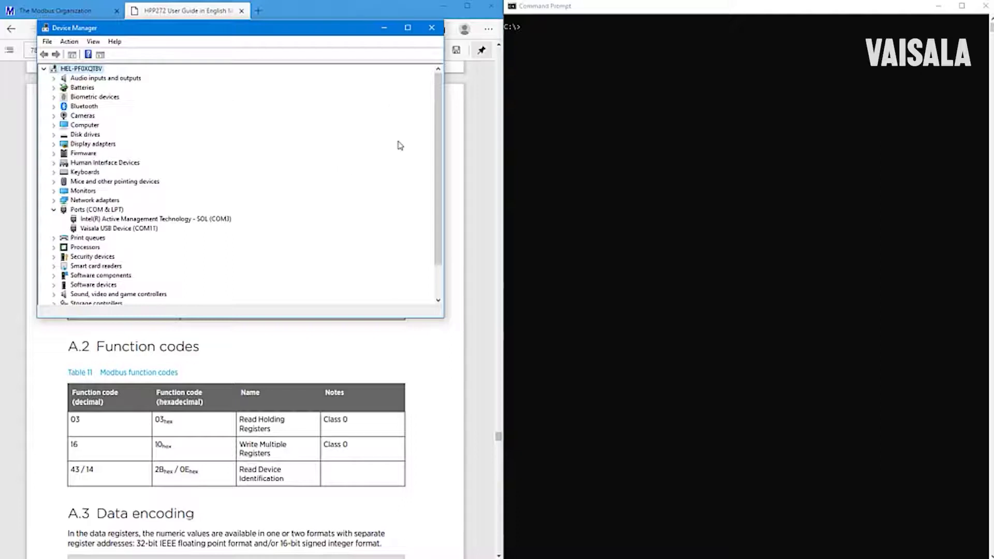
Step: Bring the Edge window with the HPP272 guide forward, then show the Modbus Organization home page
left_click(393, 11)
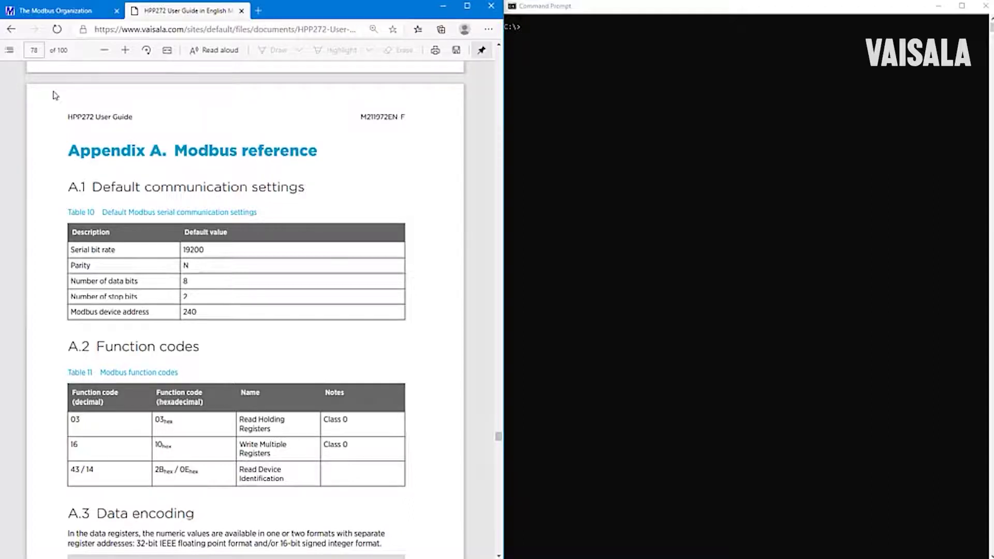
left_click(64, 13)
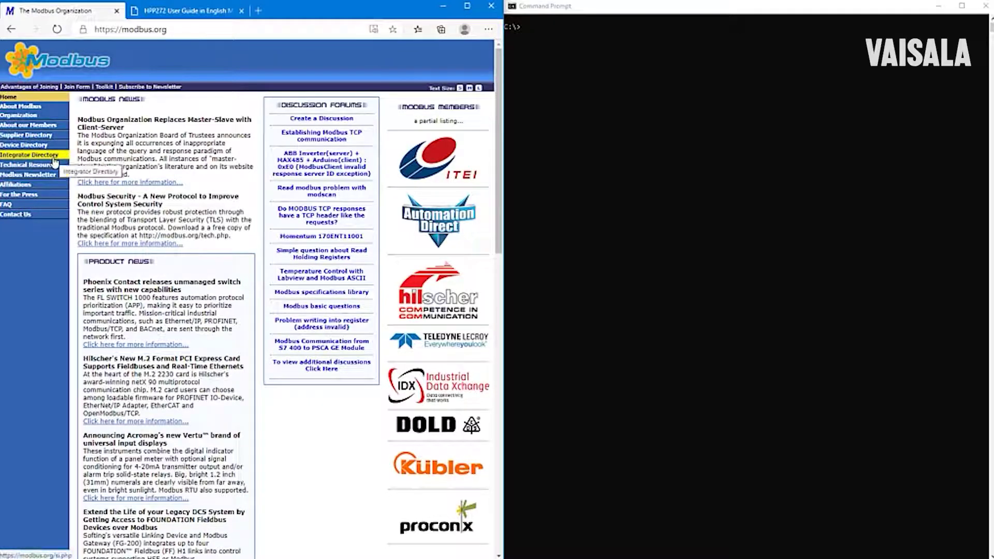
Step: Open modbus.org's Technical Resources page listing the Modpoll tool, then make Command Prompt active
left_click(36, 166)
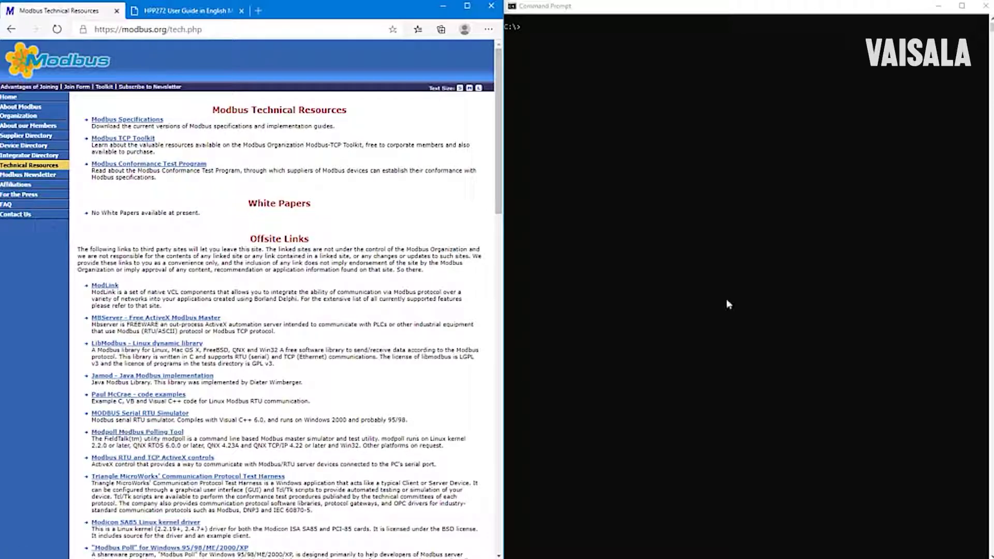
left_click(707, 313)
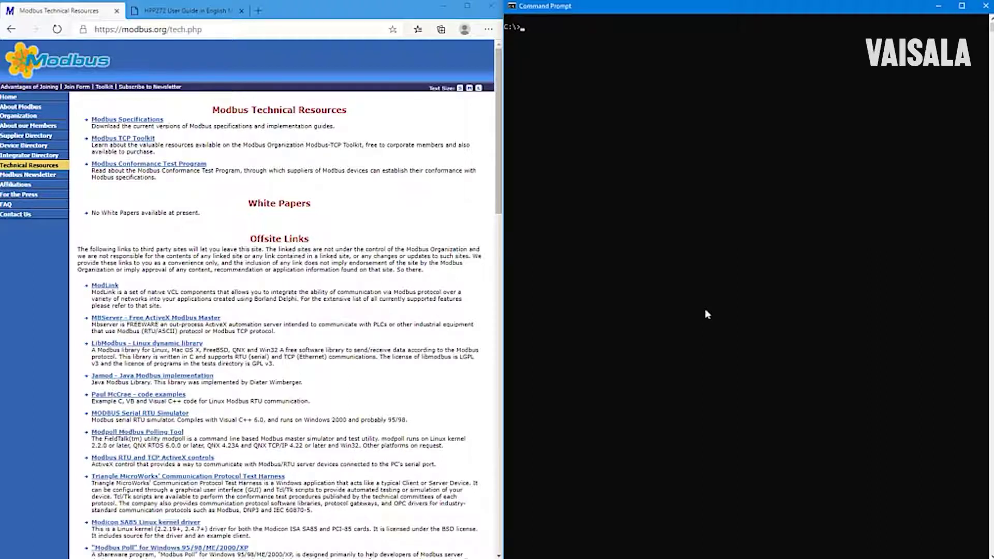
Step: Run modpoll -h to print its options while viewing the HPP272 guide's default Modbus settings
type("modpoll -h")
key("Return")
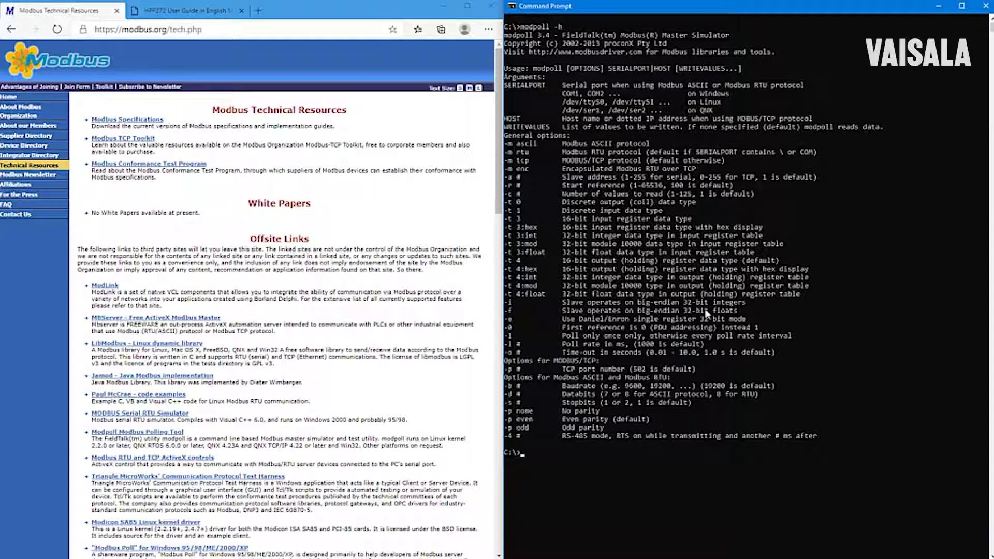
left_click(174, 11)
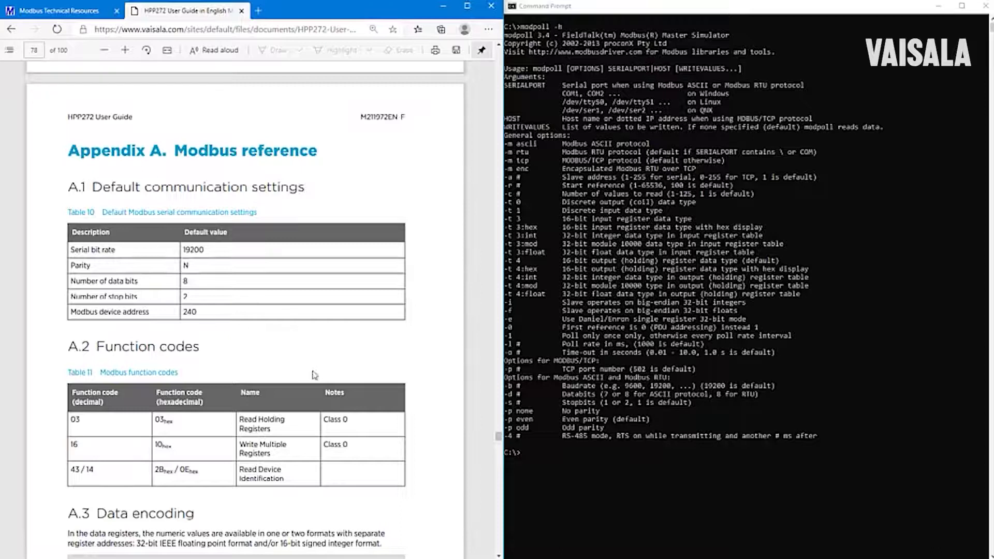
left_click(571, 479)
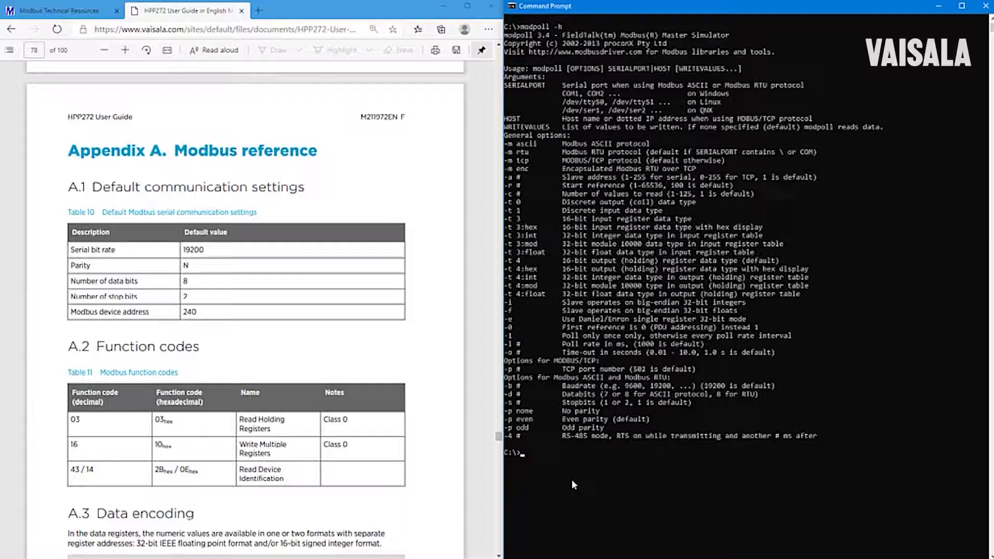
Step: Type modpoll -m rtu -a 240 -p none -s 2, checking the guide's default communication settings
type("modpoll -m rtu -a")
type("240")
left_click(392, 354)
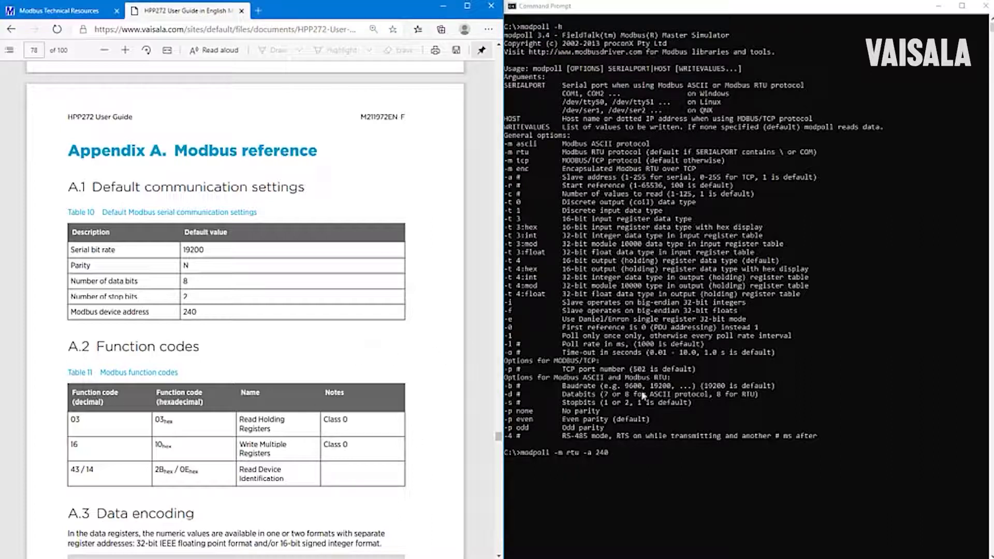
left_click(642, 460)
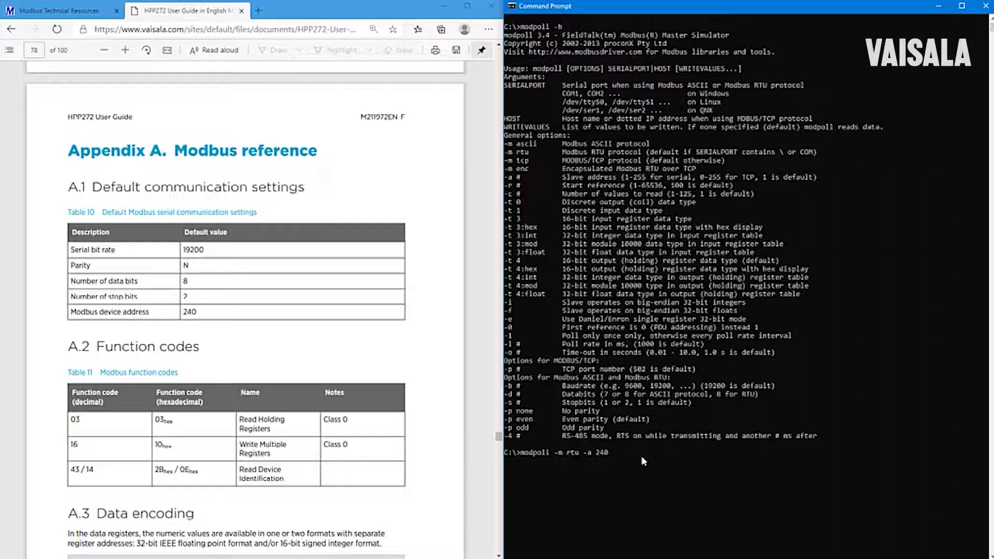
type("-p none -s 2")
Step: Scroll the HPP272 guide to page 80, Table 13 Modbus measurement data registers
left_click(439, 366)
scroll(439, 367, "down", 1)
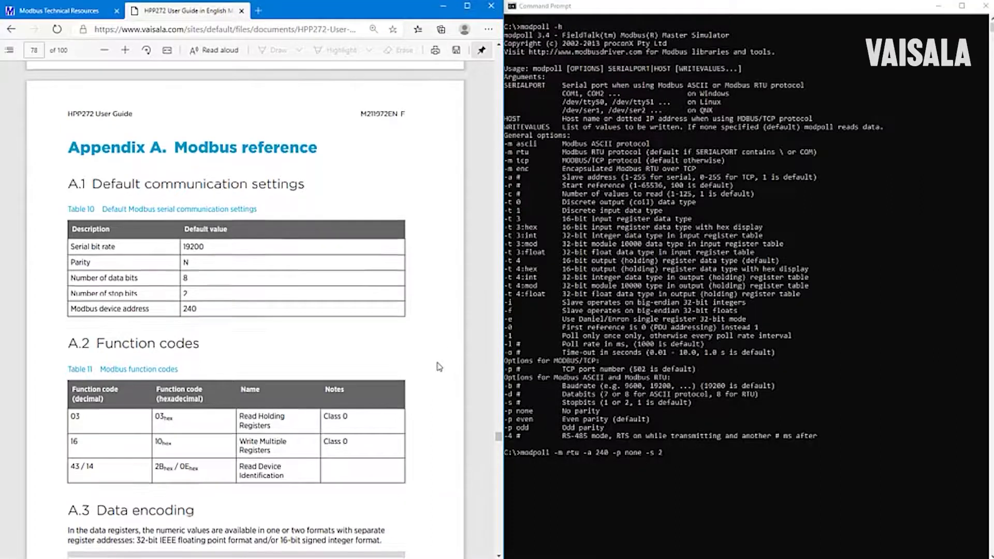
scroll(439, 367, "down", 10)
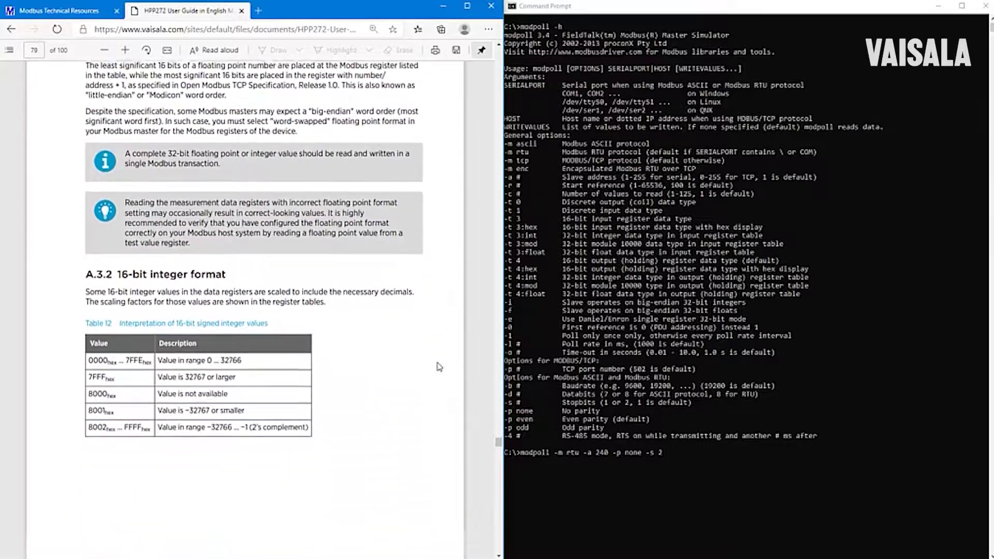
scroll(439, 367, "down", 10)
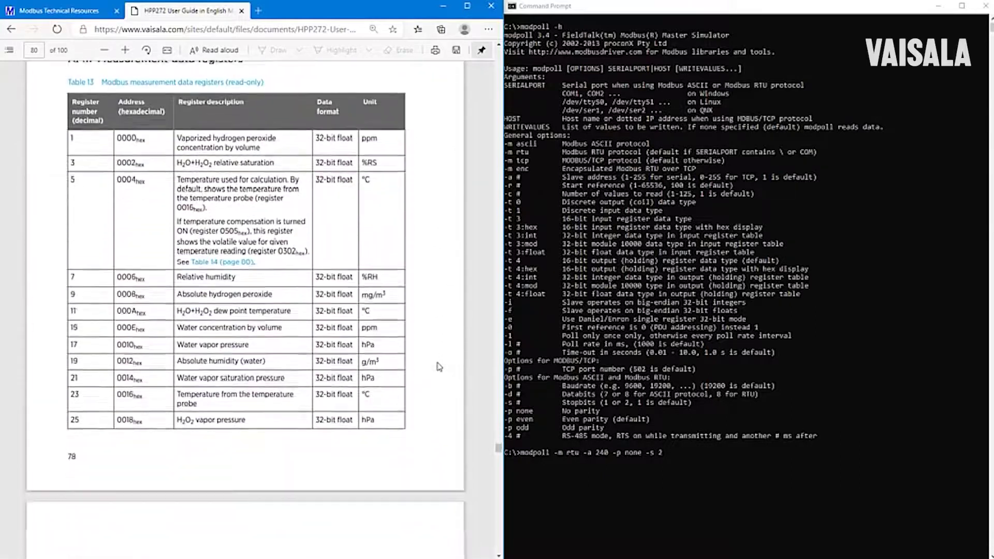
scroll(439, 367, "down", 1)
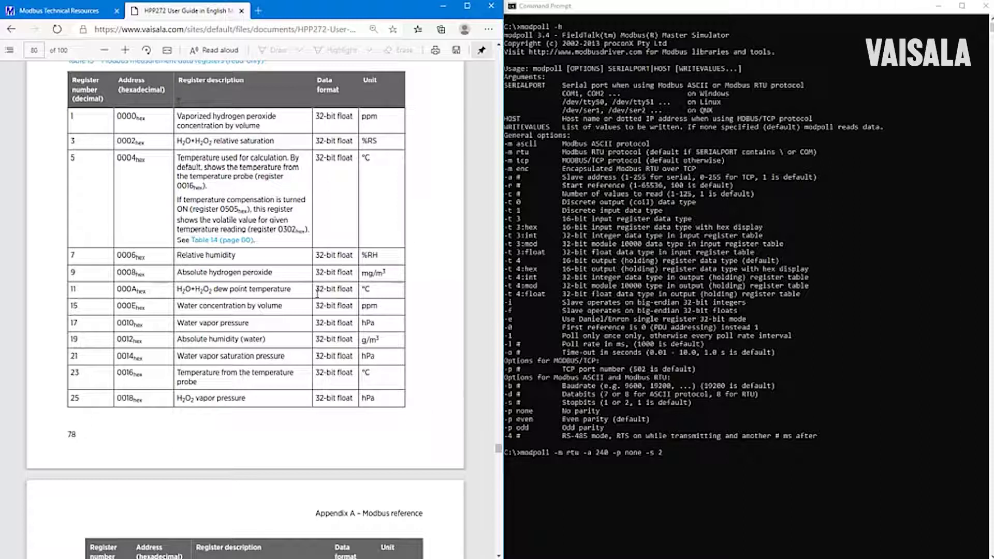
left_click(688, 453)
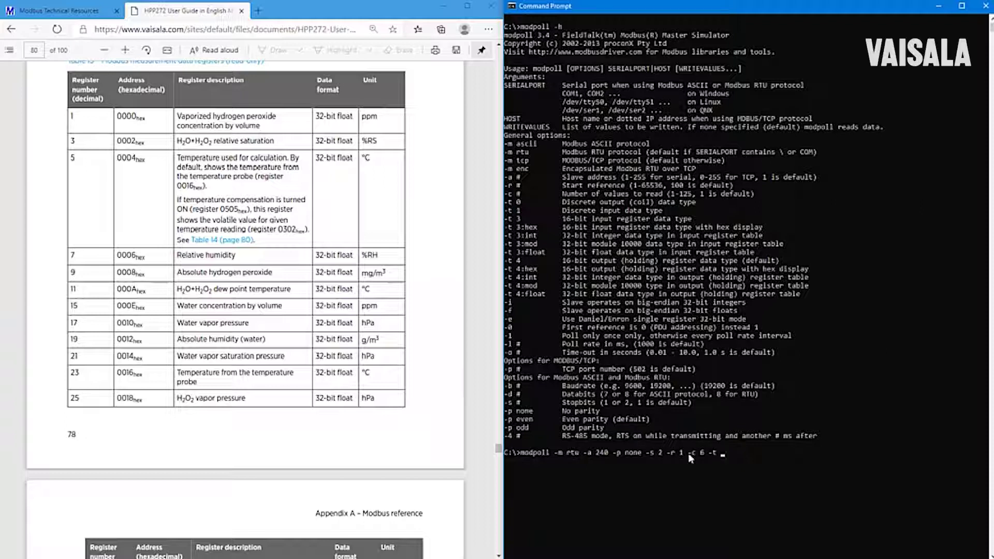
Step: Complete the command with -t 4:float COM11 and run it to poll six float registers
type("4")
type(":")
type("flo")
type("at")
type("COM5")
type("11")
key("Return")
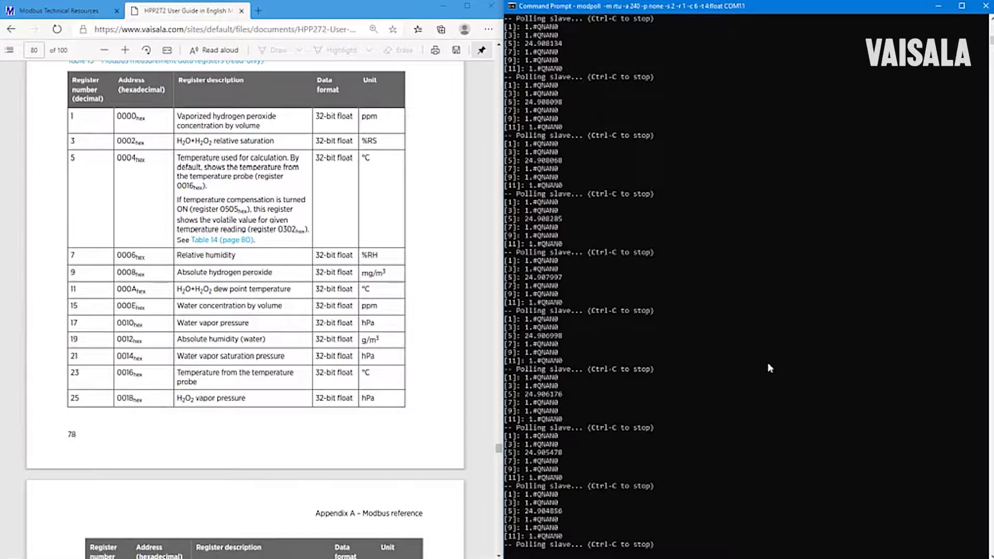
Step: Stop the measurement poll with Ctrl+C and recall the previous modpoll command for editing
key("ctrl+c")
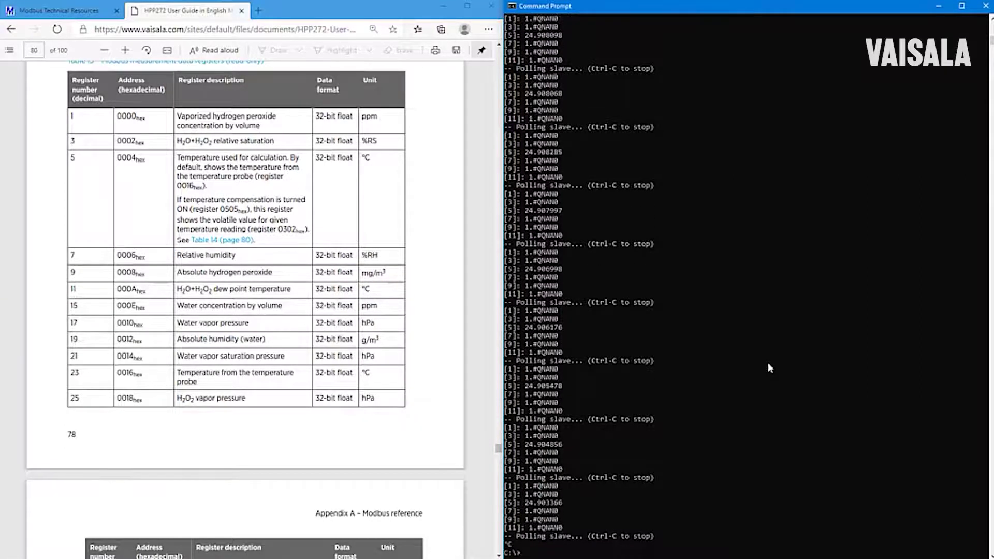
key("Up")
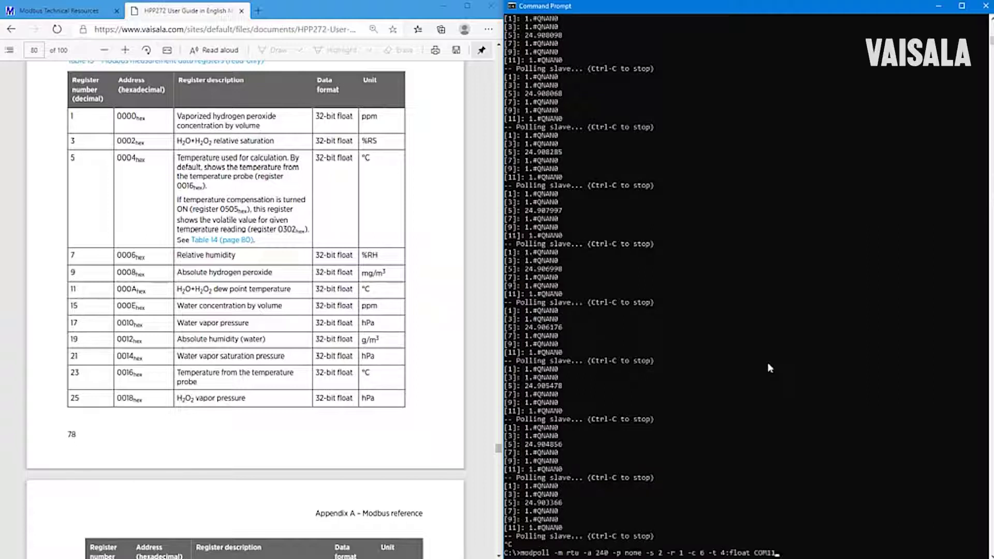
key("Left")
key("Left")
key("Left")
key("Left")
Step: Scroll the guide to Table 15 status registers and trim -t 4:float down to -t 4
left_click(412, 441)
scroll(413, 440, "down", 2)
scroll(412, 444, "down", 15)
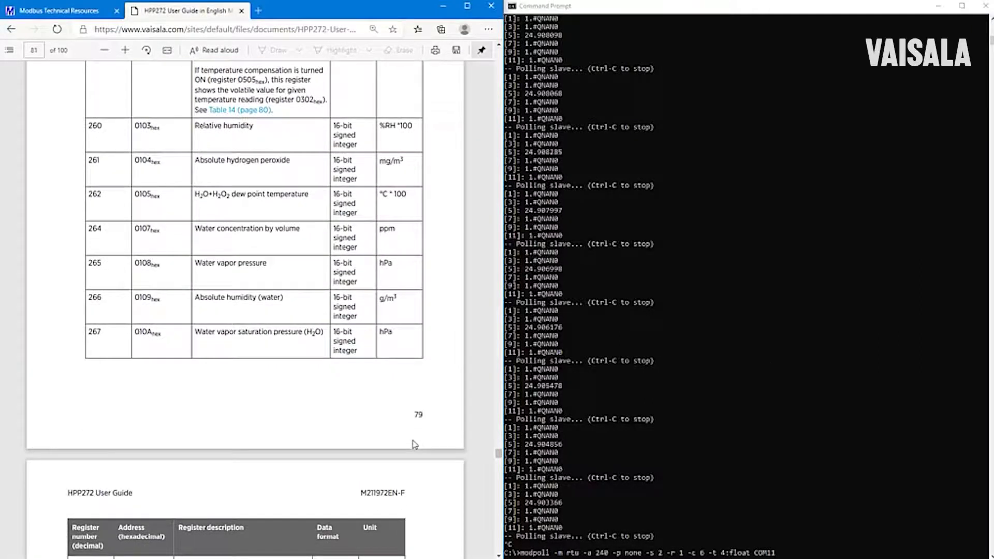
scroll(414, 444, "down", 10)
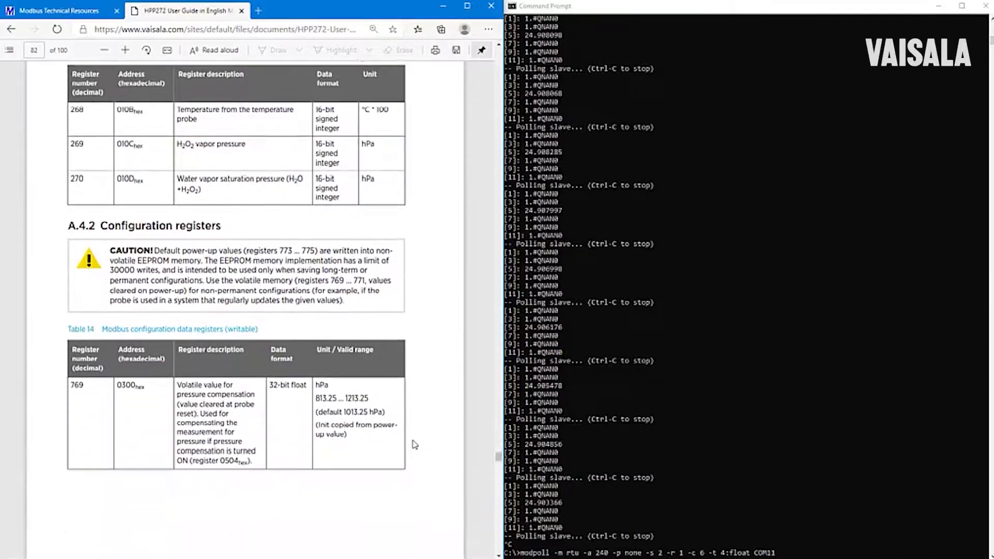
scroll(415, 444, "down", 15)
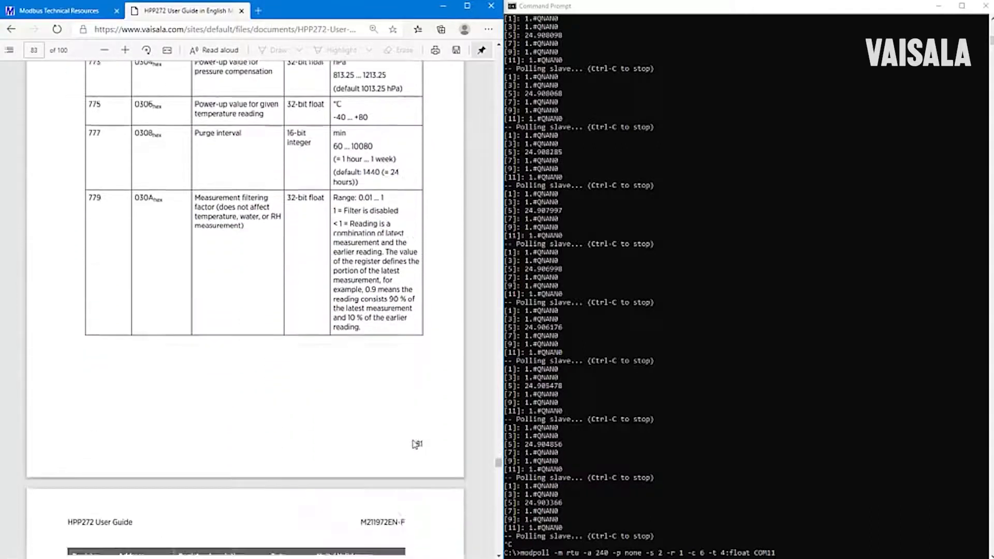
scroll(414, 444, "down", 12)
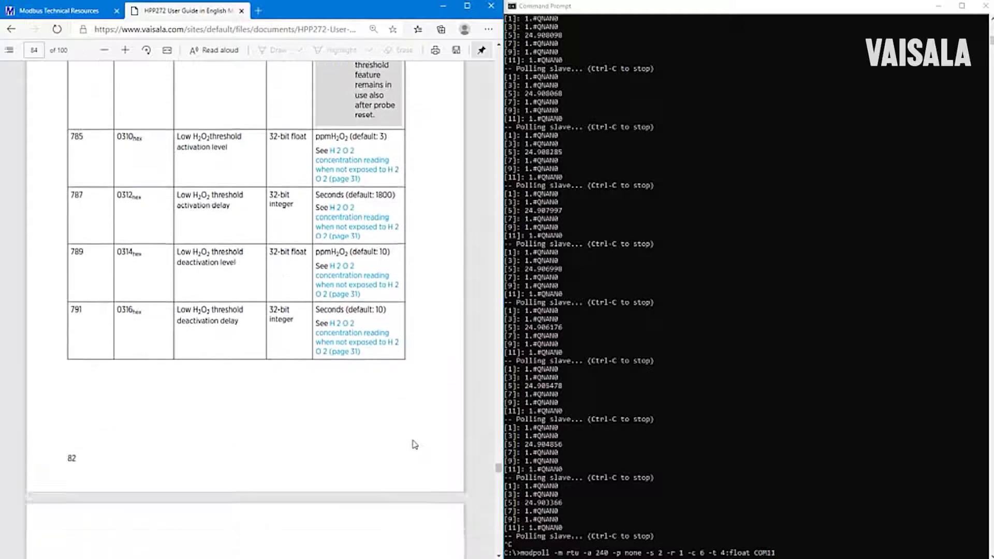
scroll(415, 444, "down", 11)
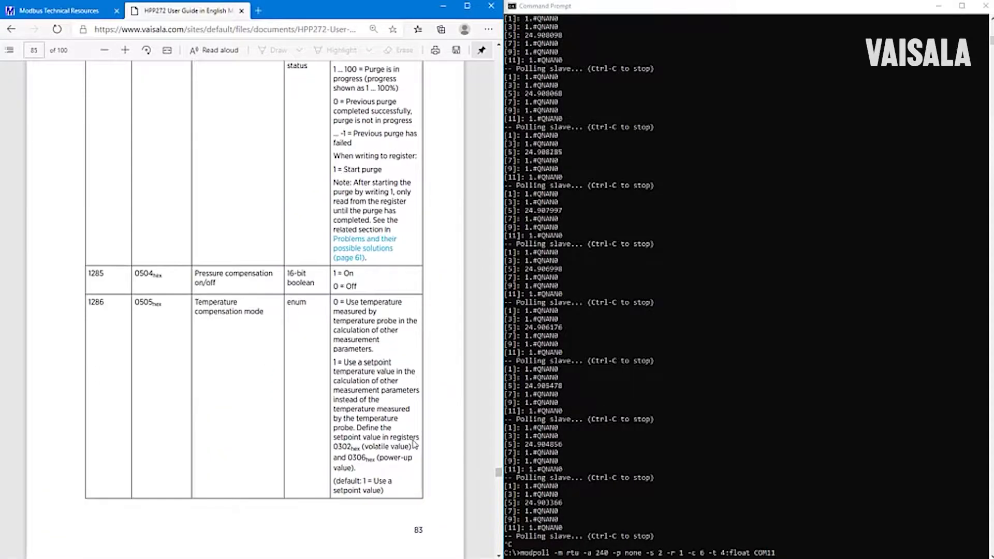
scroll(415, 444, "down", 12)
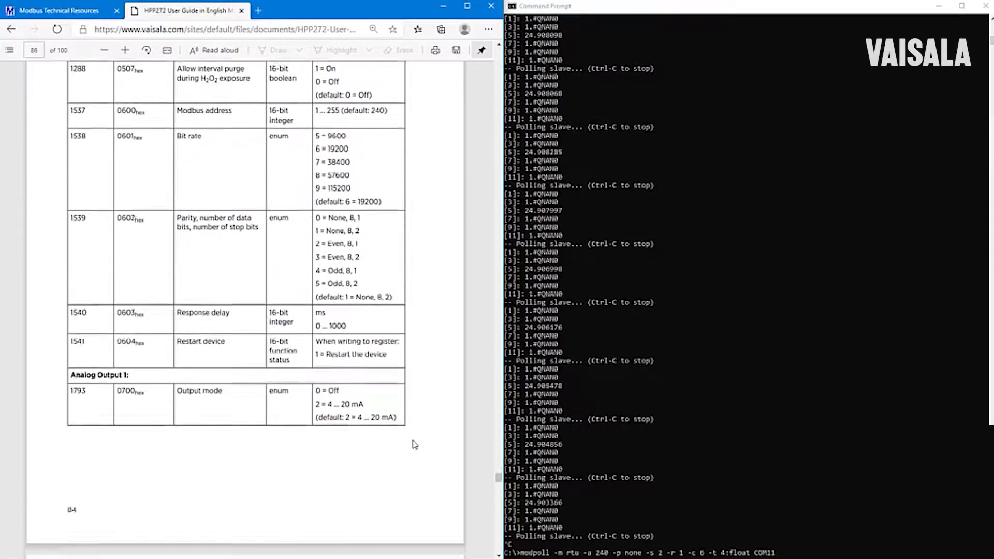
scroll(415, 444, "down", 11)
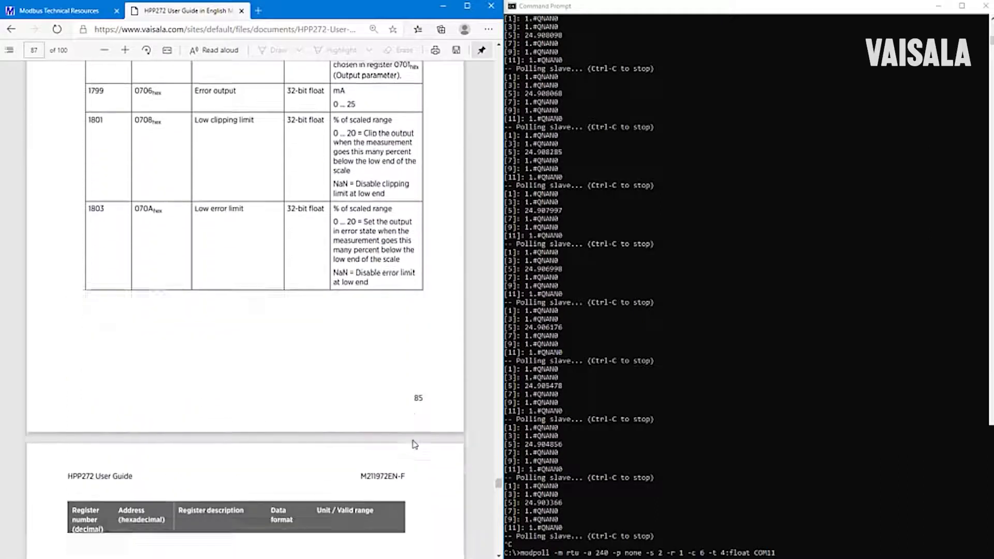
scroll(414, 444, "down", 12)
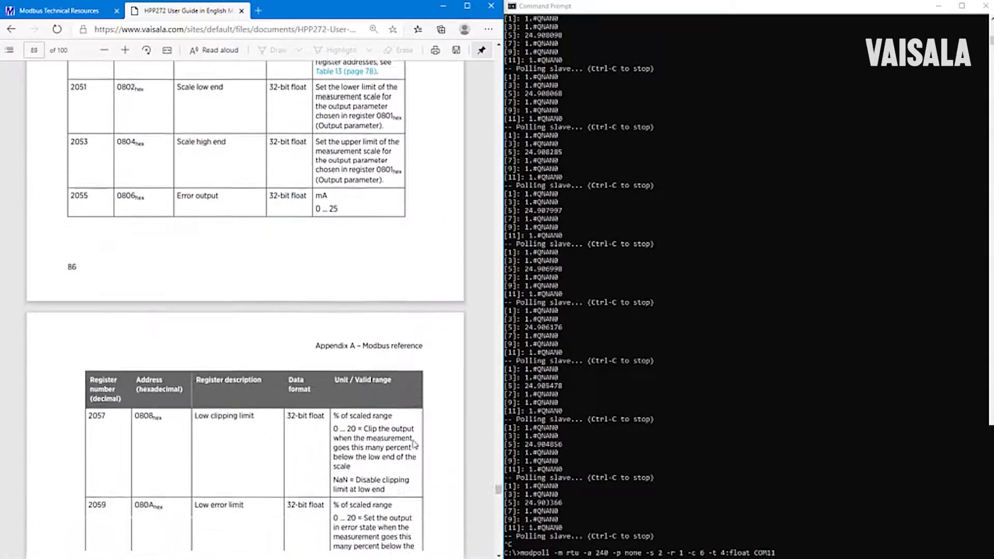
scroll(414, 444, "down", 12)
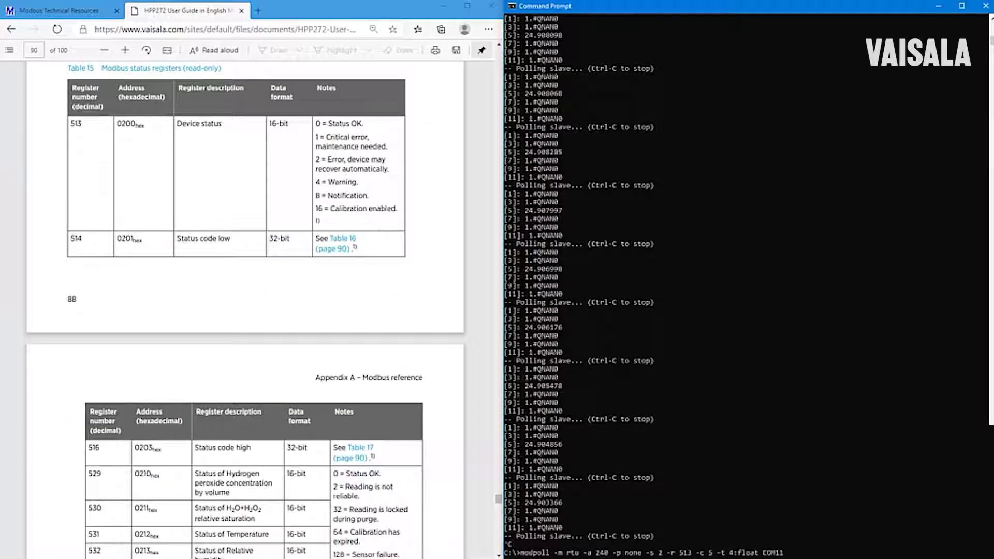
key("BackSpace")
key("BackSpace")
key("BackSpace")
key("BackSpace")
key("BackSpace")
key("BackSpace")
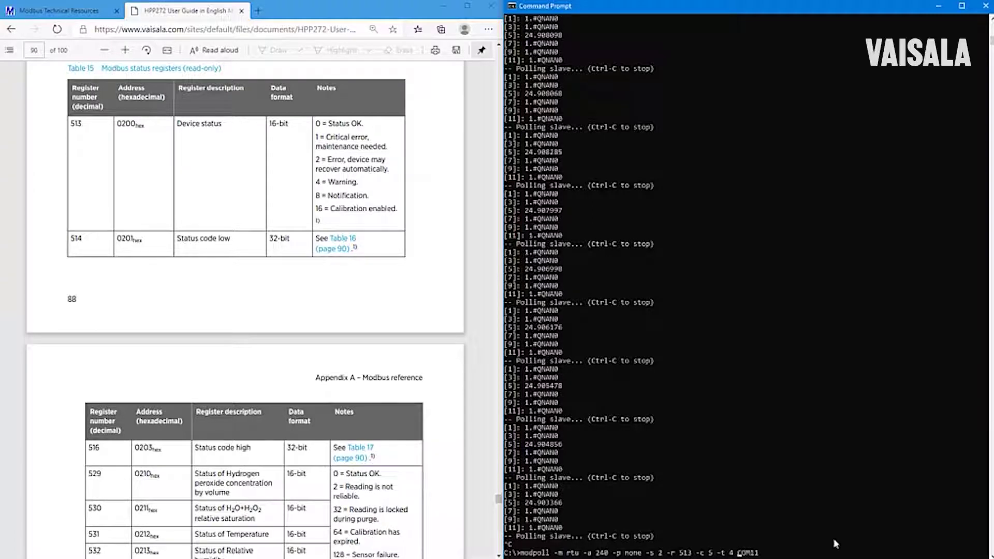
Step: Run the poll of status registers 513–517 and scroll the guide to error-code Tables 16 and 17
key("Return")
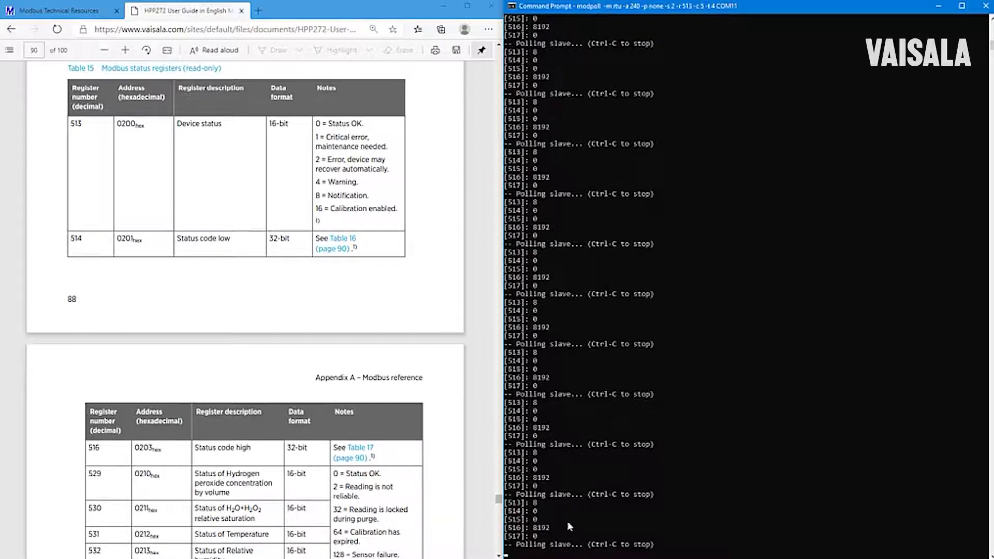
left_click(448, 509)
scroll(448, 509, "down", 1)
scroll(448, 509, "down", 13)
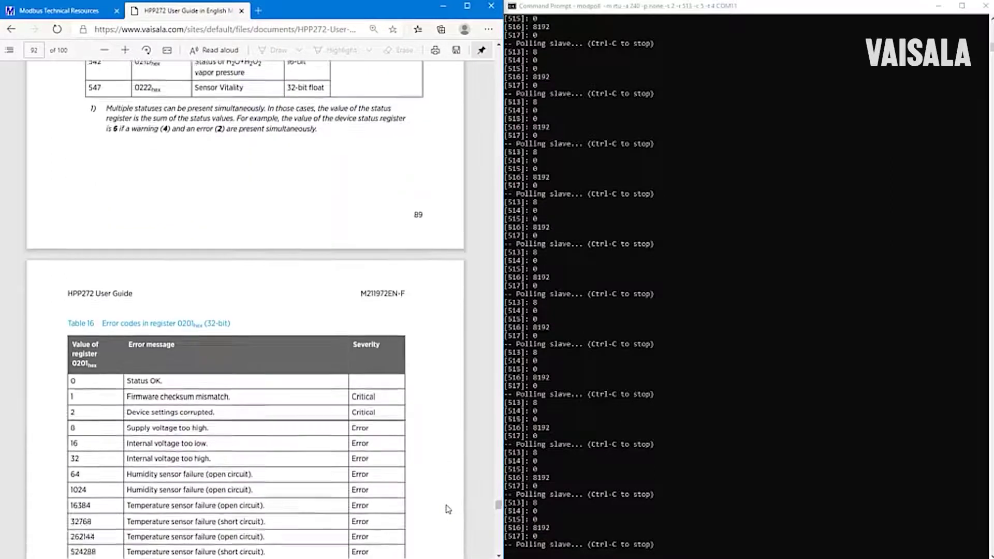
scroll(449, 509, "down", 3)
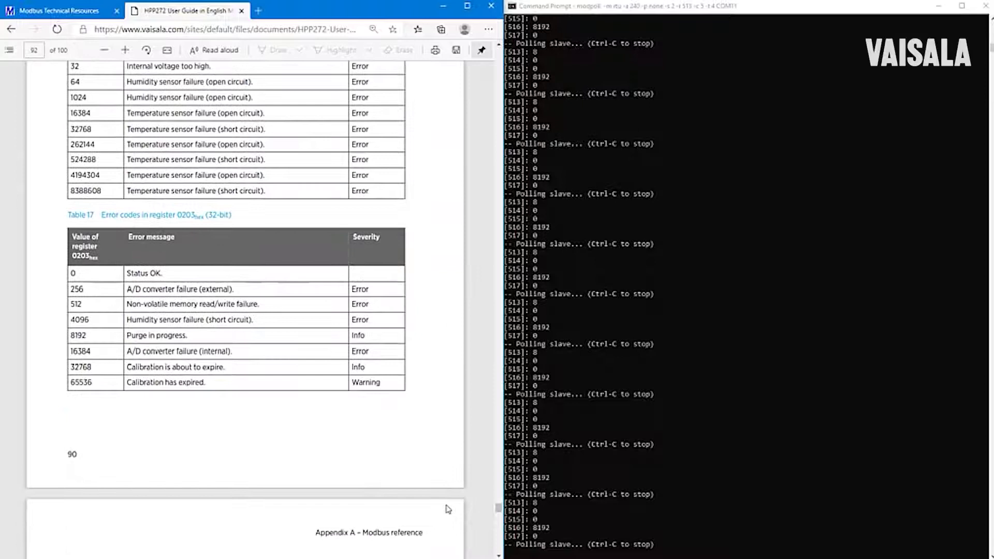